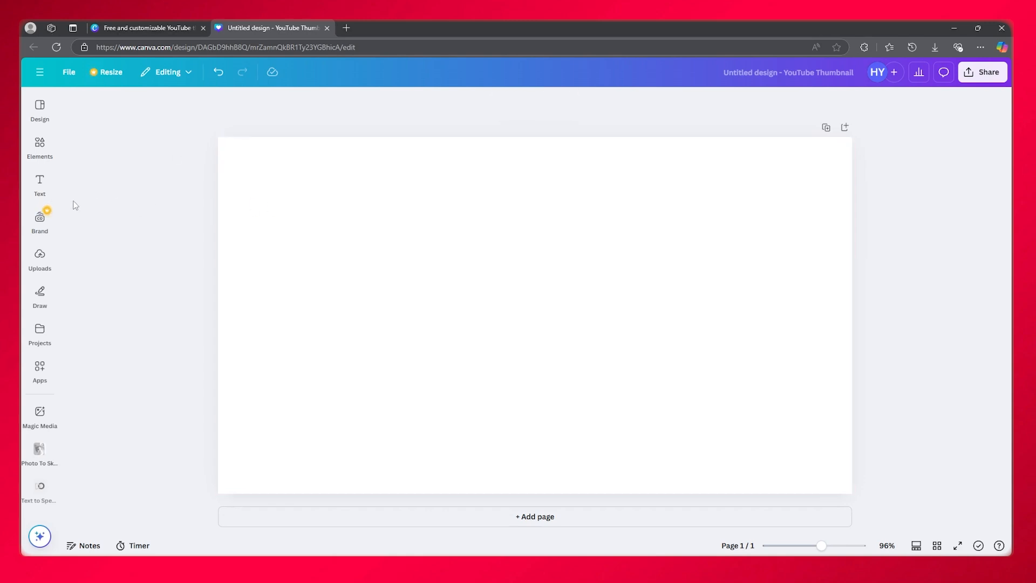
Add a recently used square element and enlarge it into a wide rectangle covering most of the page's middle.
left_click(40, 184)
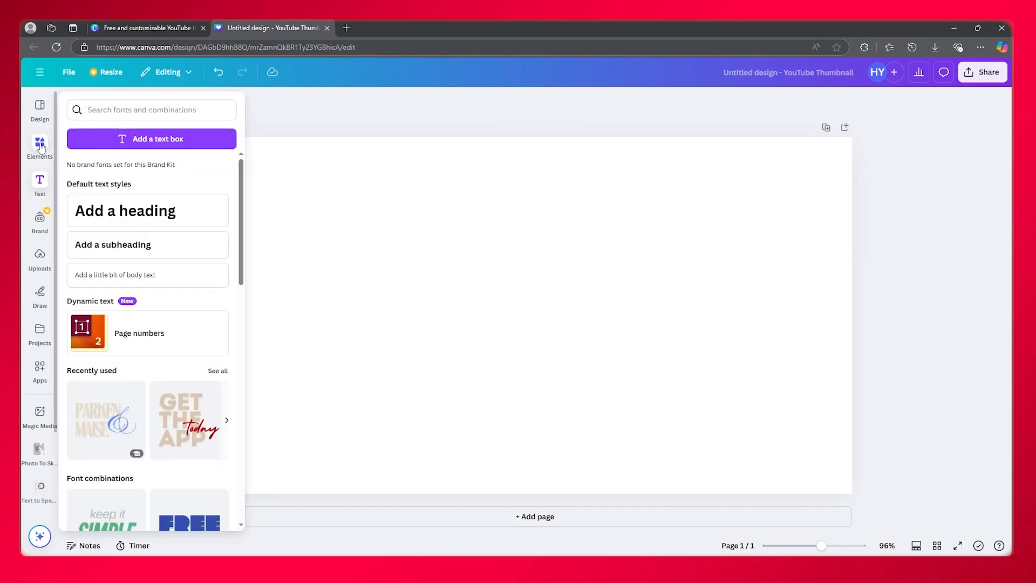
left_click(40, 145)
left_click(93, 190)
left_click_drag(514, 261, 237, 145)
left_click_drag(439, 243, 538, 308)
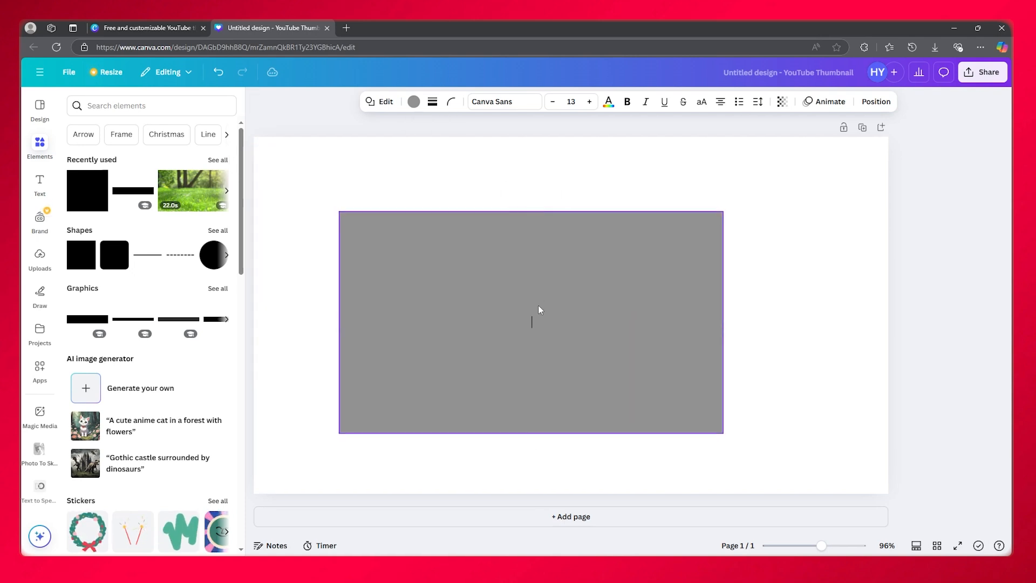
left_click_drag(725, 434, 702, 397)
Fill the rectangle with black from the document colors.
left_click(414, 102)
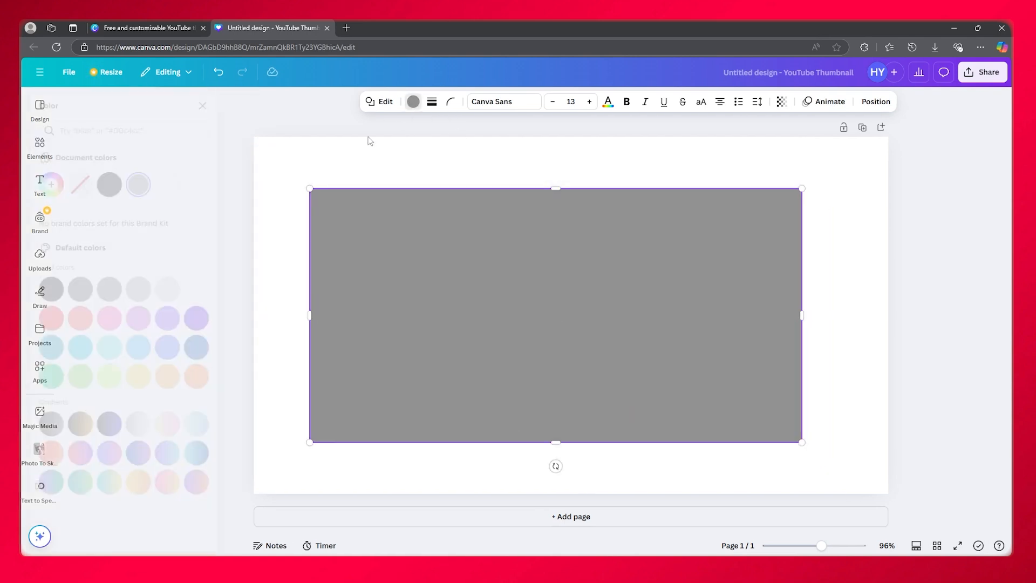
left_click(138, 184)
left_click(295, 126)
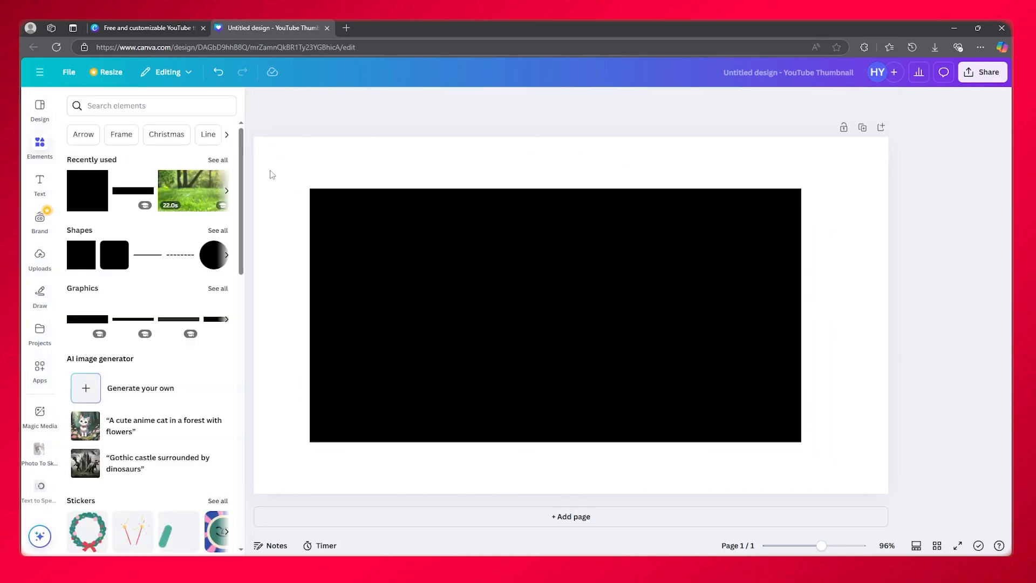
Insert the recently used "GET THE APP today" font combination and delete its script word "today".
left_click(42, 188)
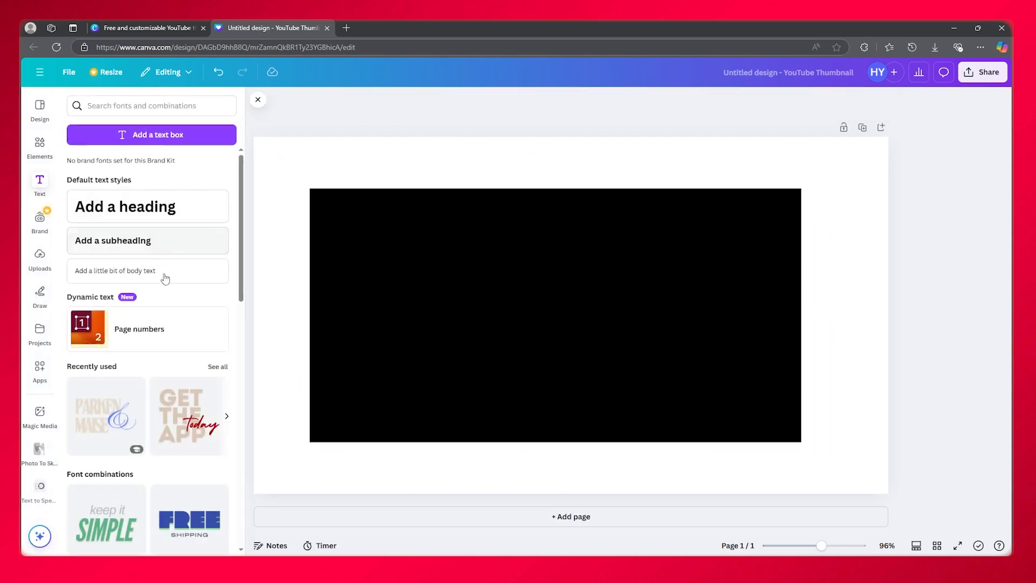
left_click(184, 403)
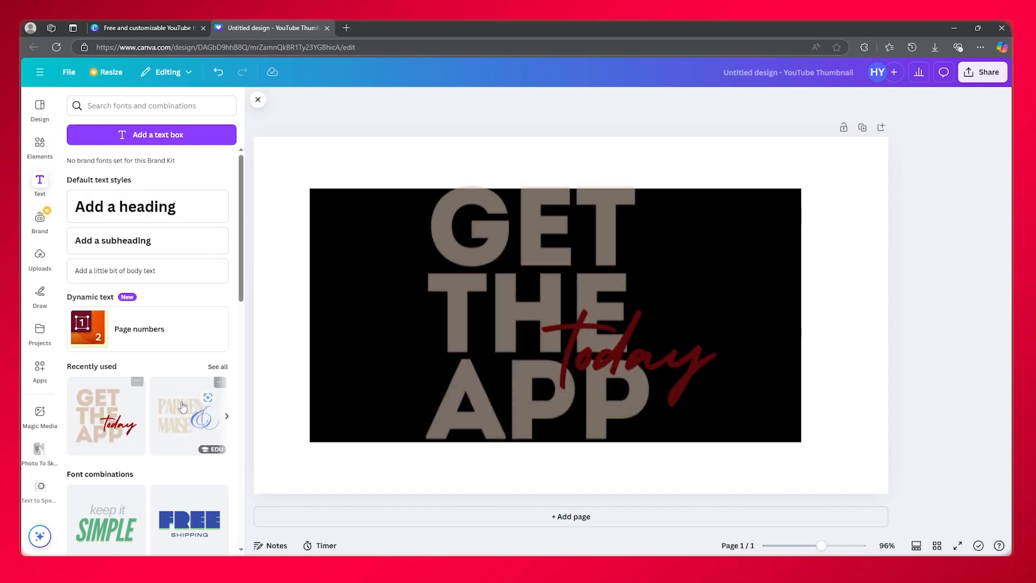
key("Delete")
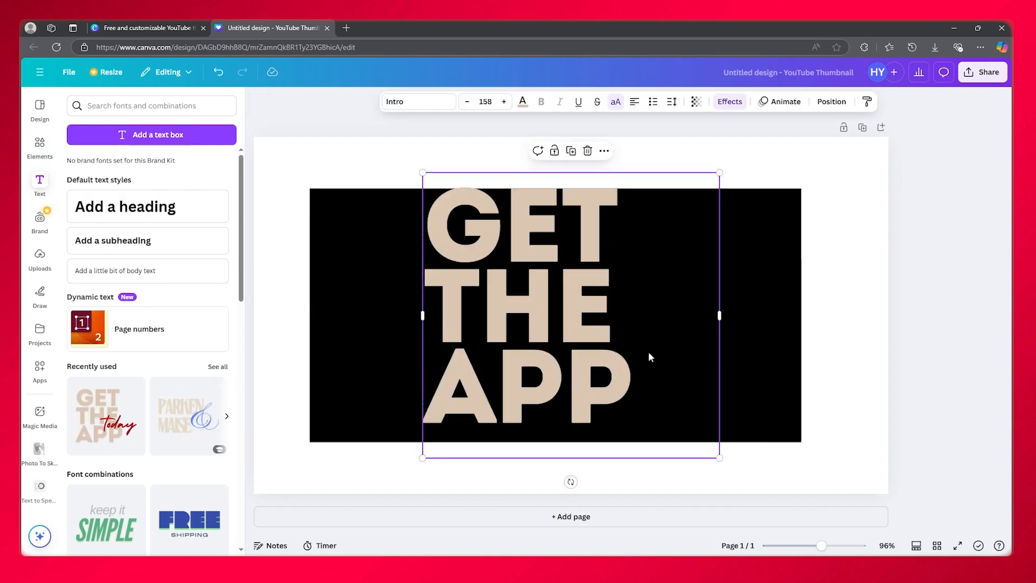
Scale the GET THE APP text down to font size 131 and position it inside the black rectangle.
left_click_drag(723, 313, 805, 315)
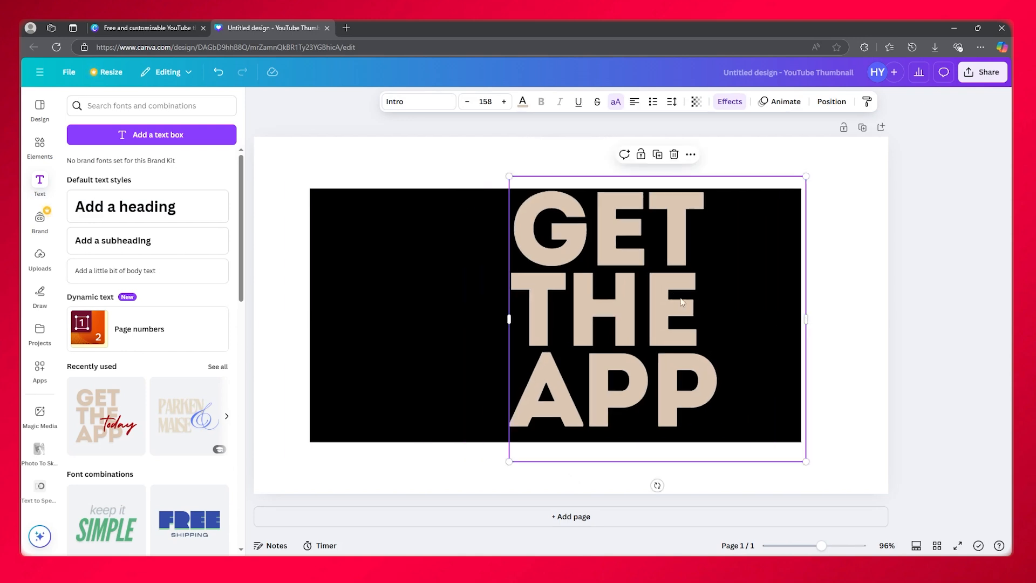
left_click_drag(805, 177, 753, 225)
left_click_drag(634, 307, 606, 291)
left_click(911, 303)
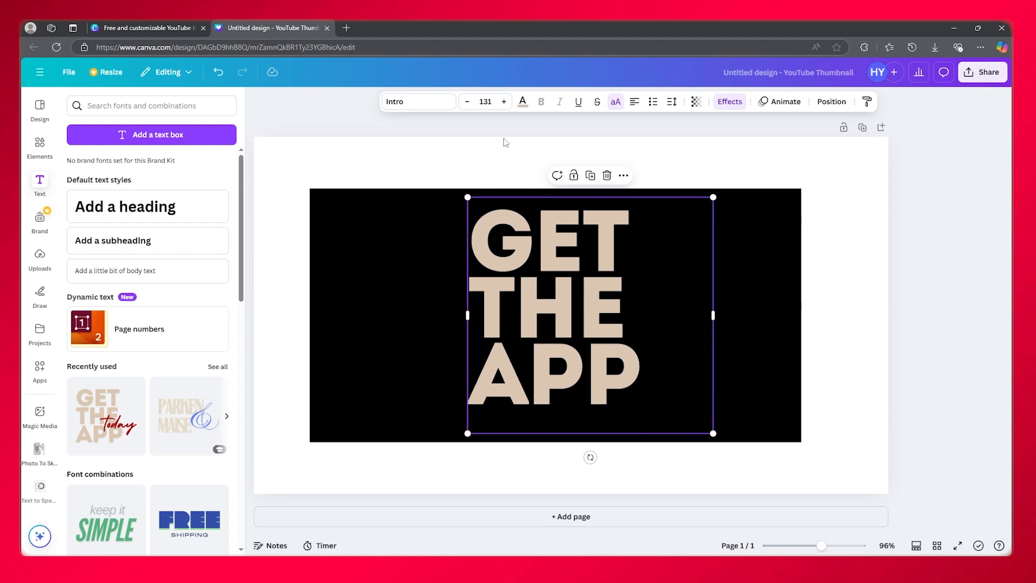
Change the GET THE APP text color to white.
left_click(523, 101)
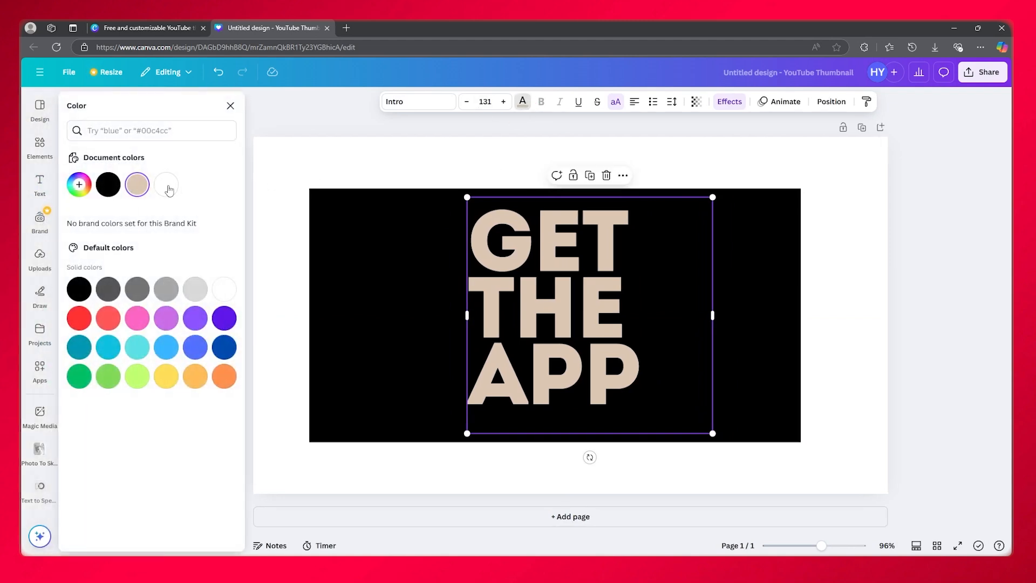
left_click(166, 184)
left_click(338, 118)
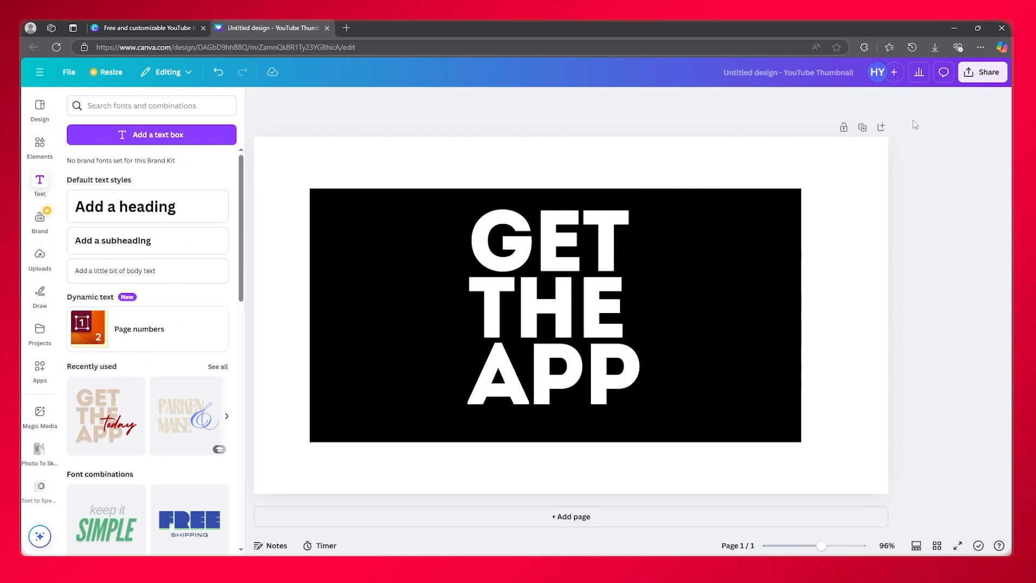
Scale the text and rectangle up together until the black covers the whole page and the text reaches size 196.
left_click_drag(857, 187, 502, 286)
left_click(520, 168)
left_click(803, 192)
left_click(802, 190)
left_click_drag(802, 189, 885, 139)
left_click_drag(303, 144, 238, 146)
left_click_drag(845, 422, 815, 457)
left_click_drag(844, 174, 849, 205)
left_click_drag(918, 144, 931, 133)
left_click_drag(872, 185, 829, 203)
left_click(970, 130)
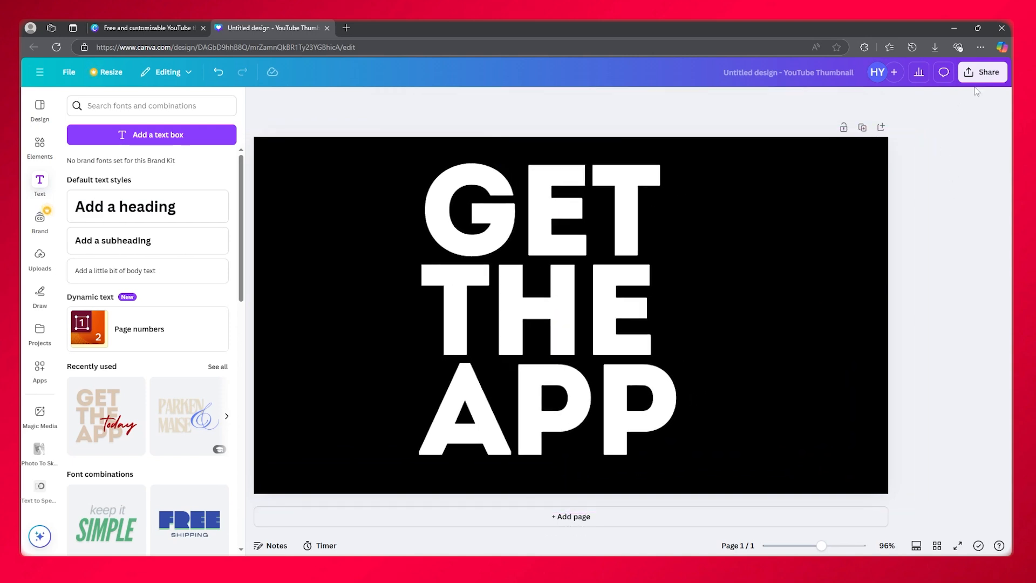
Download the design as a PNG.
left_click(979, 76)
left_click(820, 272)
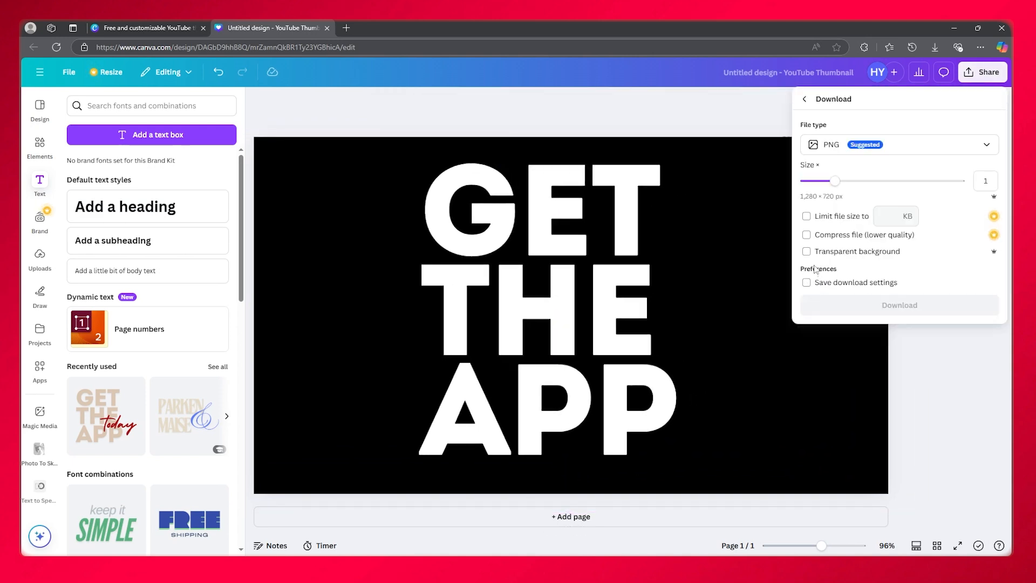
left_click(877, 304)
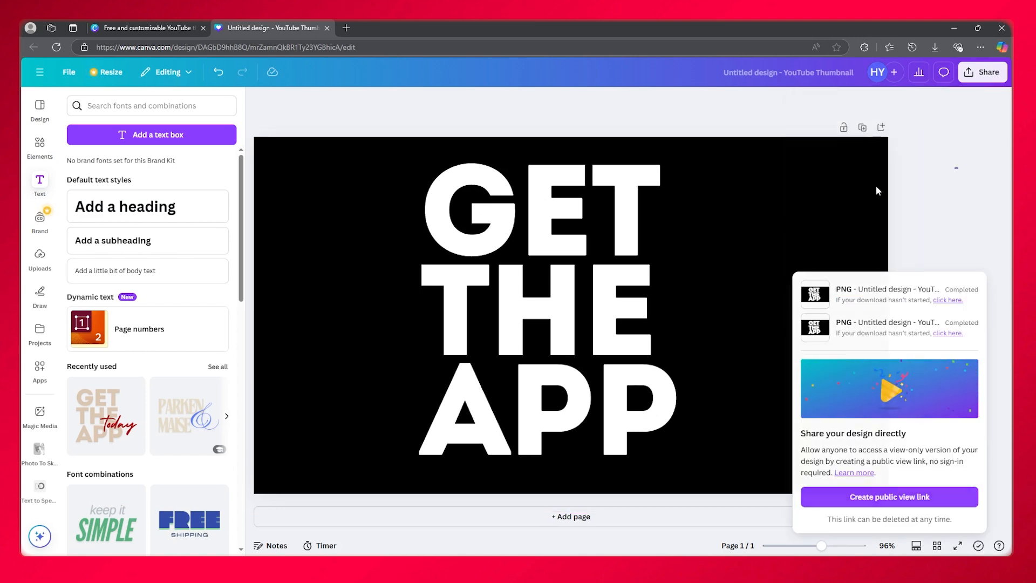
Delete the GET THE APP text and the black rectangle from the page.
left_click(631, 322)
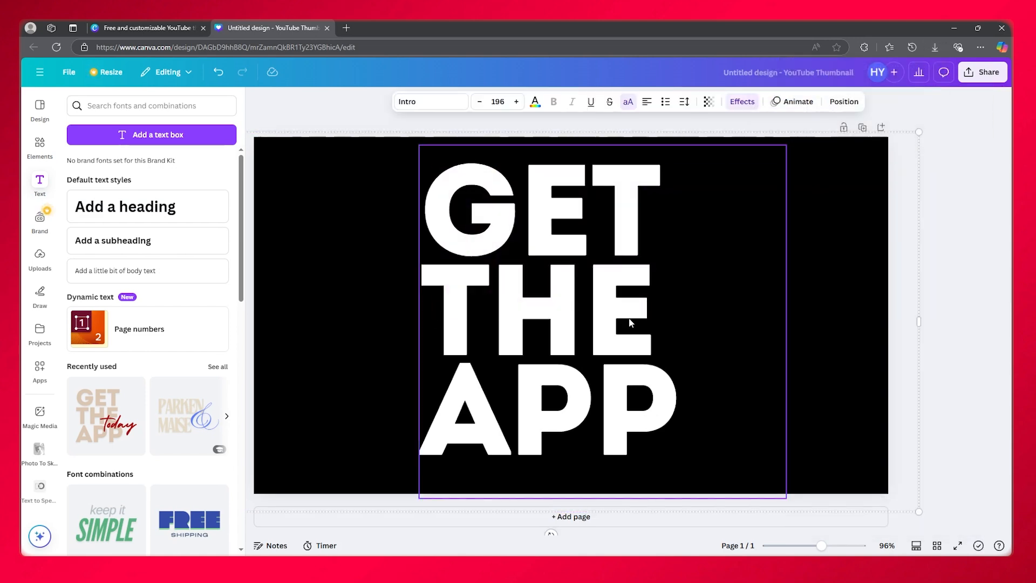
key("Delete")
key("Delete")
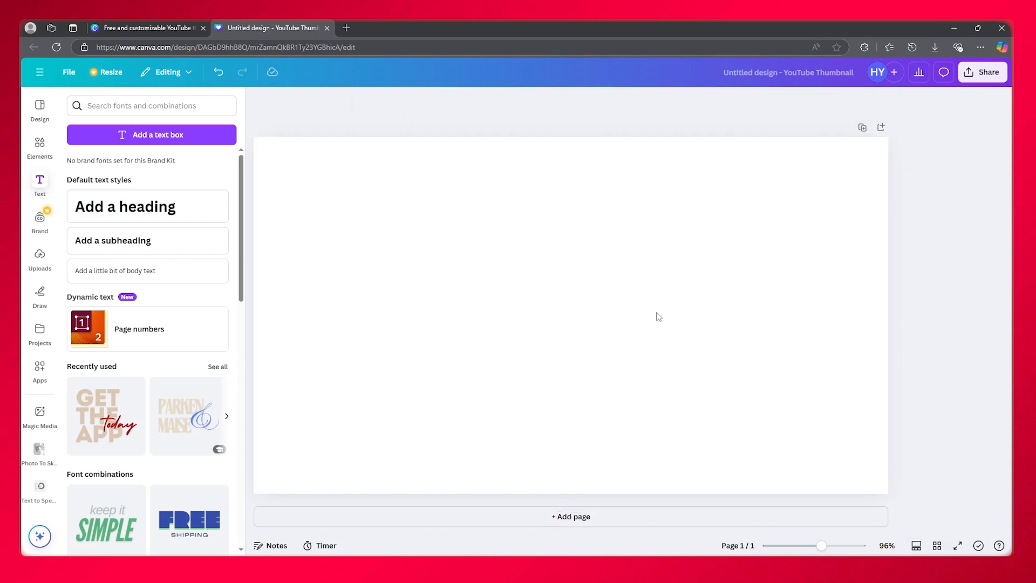
Bring the downloaded PNG from the browser's downloads onto the page and place it against the page's left edge.
left_click(935, 49)
left_click_drag(845, 95, 668, 216)
left_click_drag(767, 205, 701, 242)
left_click_drag(573, 288, 394, 245)
left_click(621, 259)
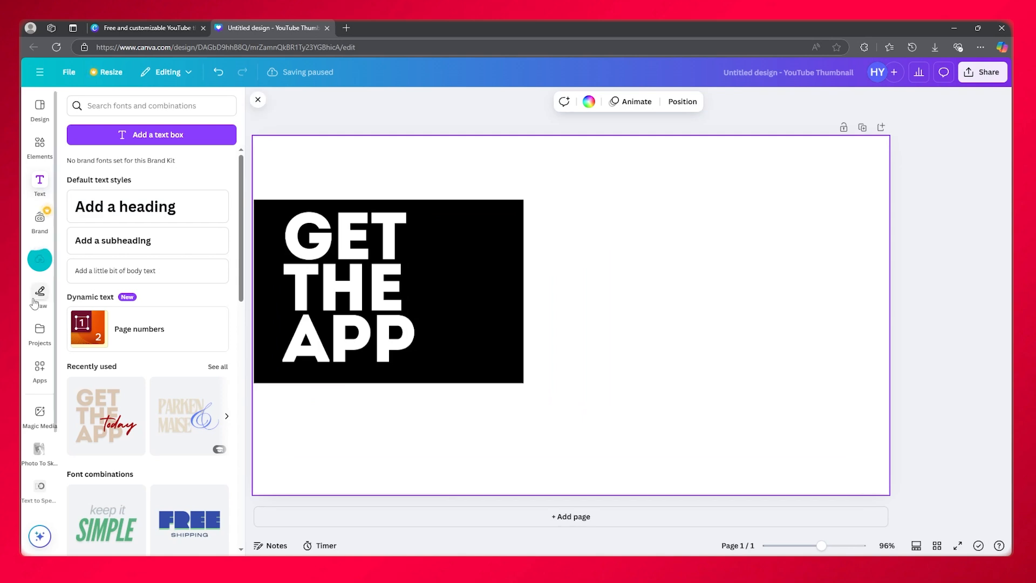
Add the uploaded brick building photo to the page and move the GET THE APP image over the page's right edge.
left_click(40, 261)
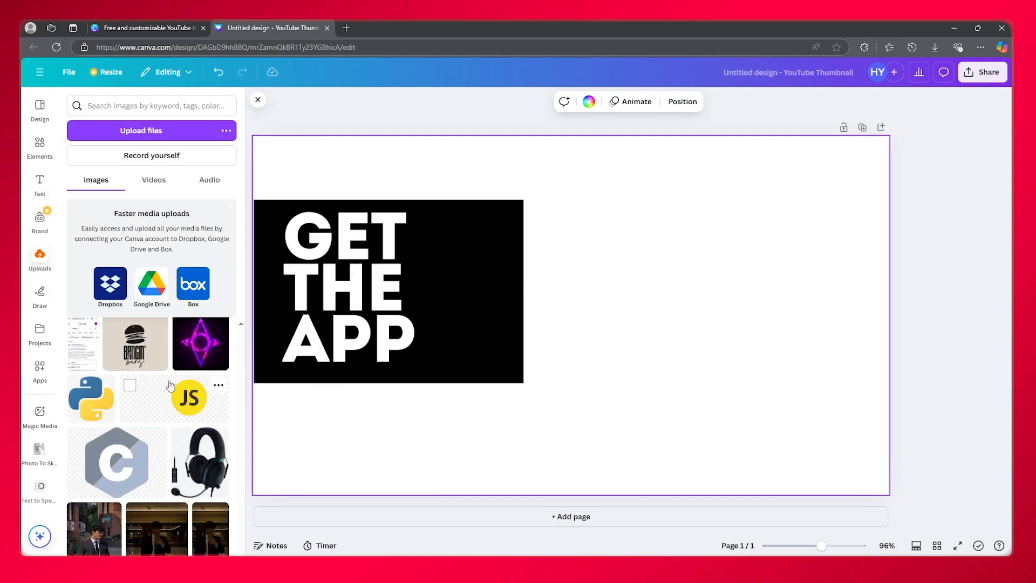
scroll(169, 380, "up", 4)
scroll(169, 380, "down", 6)
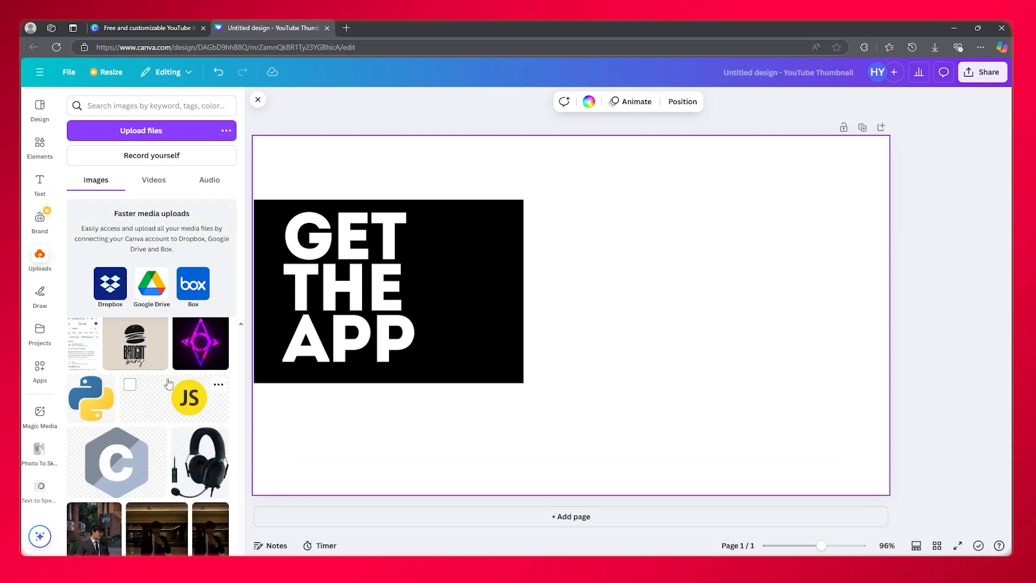
scroll(193, 415, "up", 10)
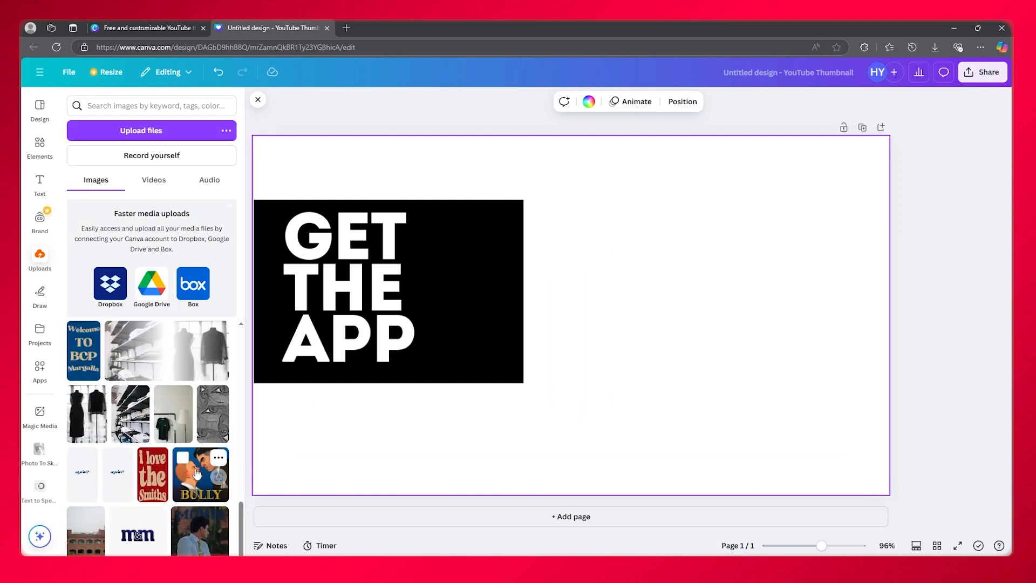
scroll(197, 474, "up", 6)
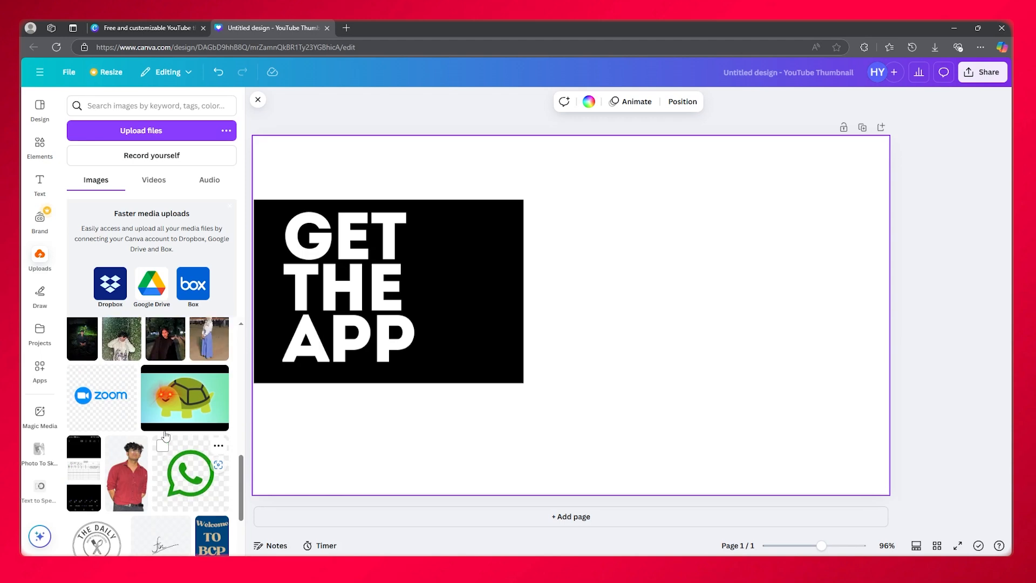
scroll(167, 435, "up", 8)
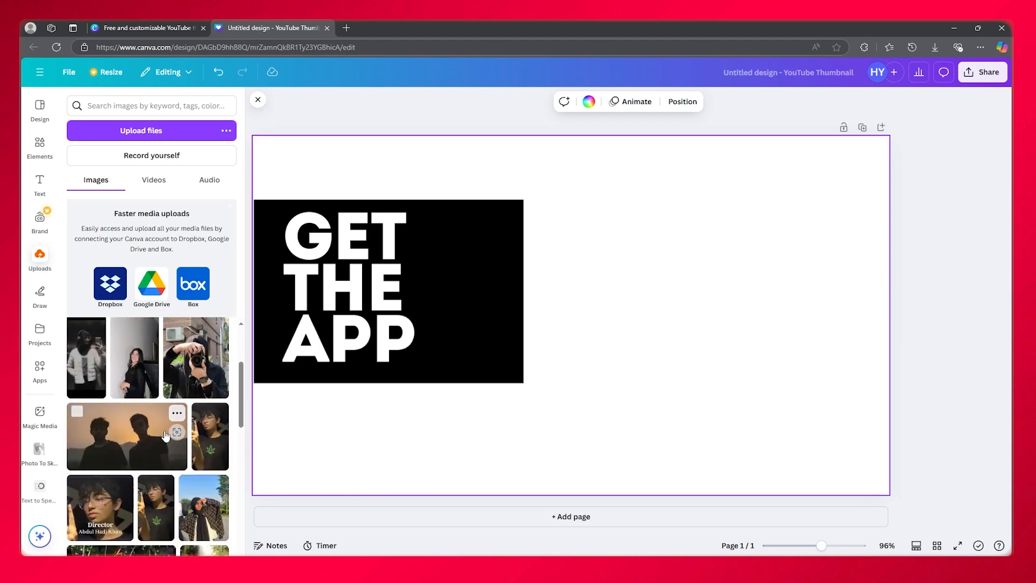
scroll(166, 436, "down", 12)
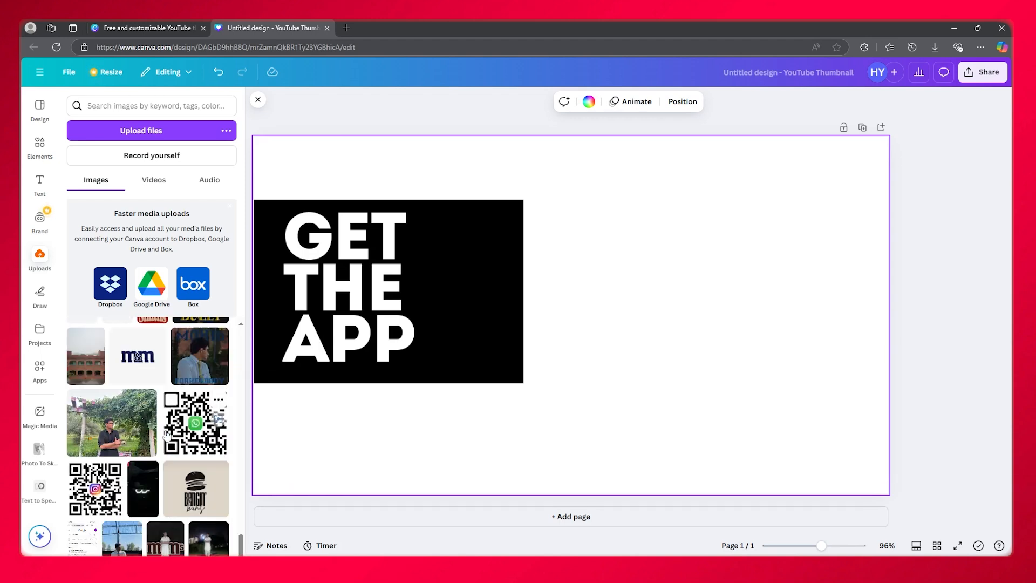
left_click(86, 459)
left_click_drag(430, 284, 879, 266)
left_click(613, 251)
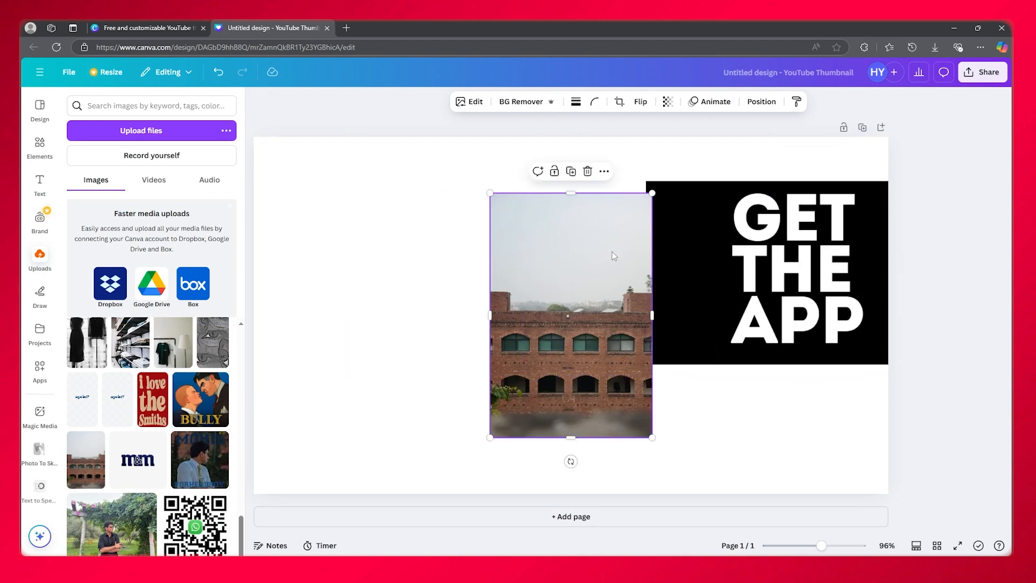
Try removing the GET THE APP image's background with BG Remover and shifting it, and undo both changes.
left_click(745, 226)
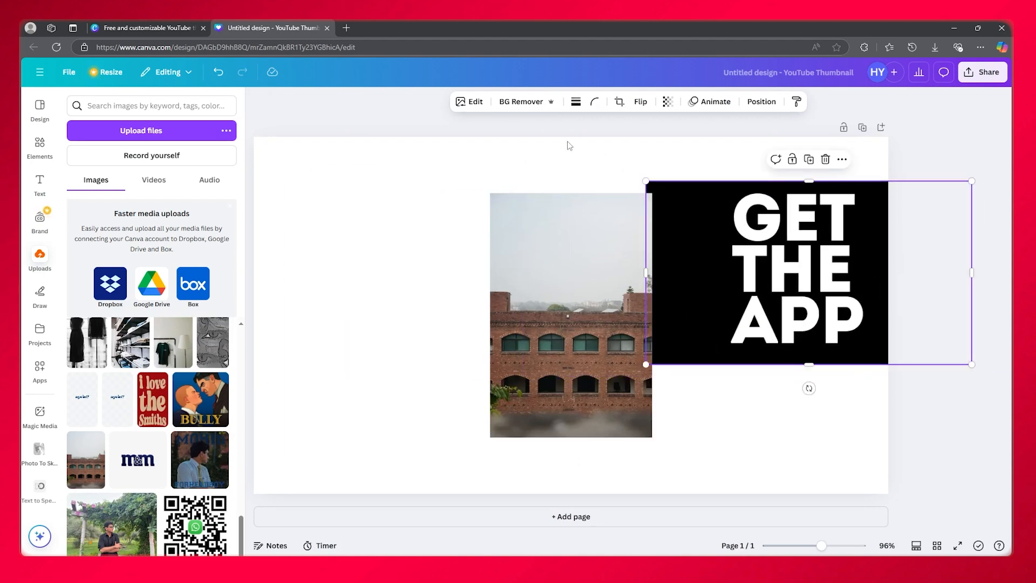
left_click(533, 108)
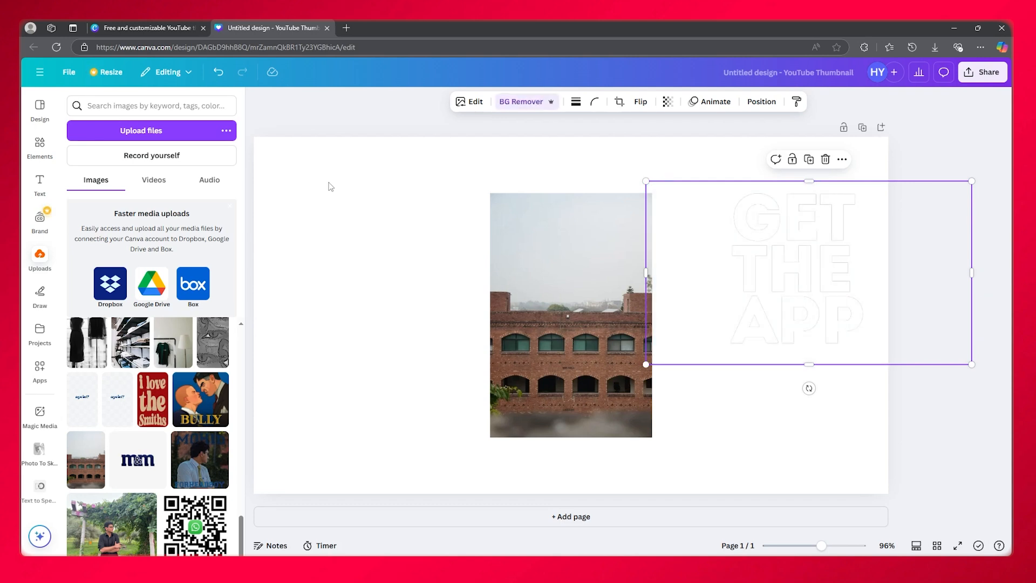
left_click_drag(776, 267, 738, 269)
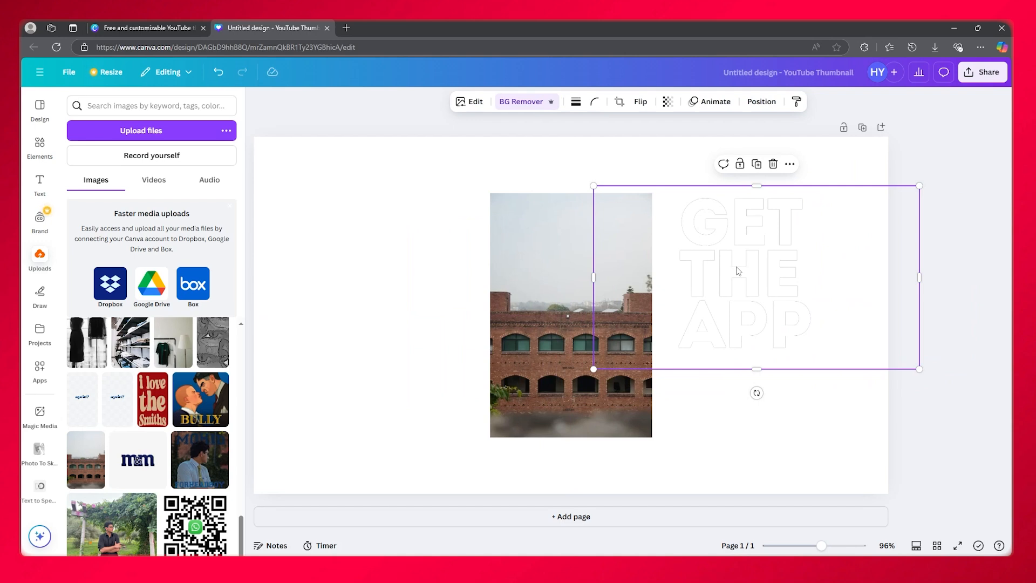
key("ctrl+z")
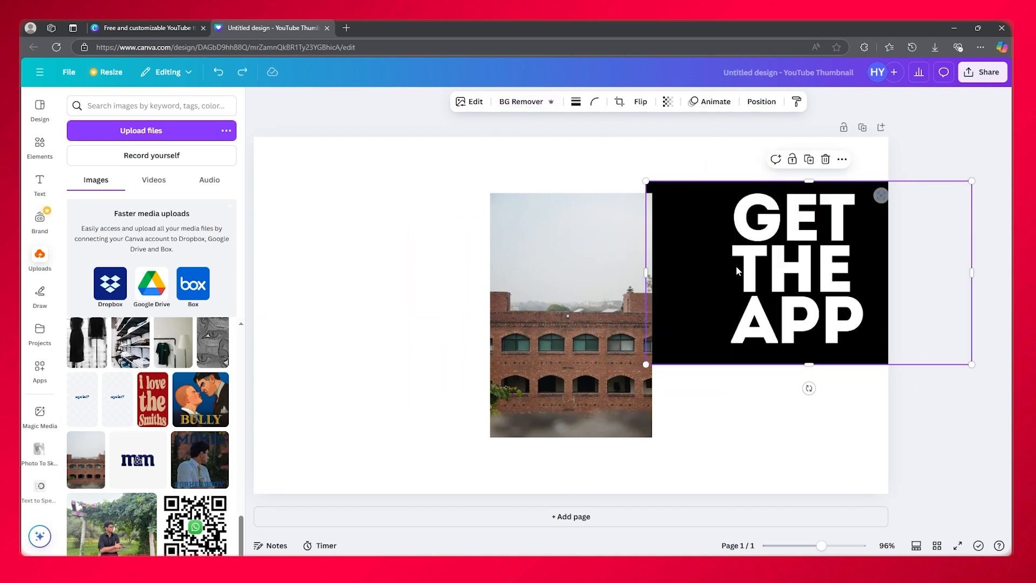
Move the GET THE APP image over the brick building photo and bring it to the front.
left_click_drag(753, 263, 606, 303)
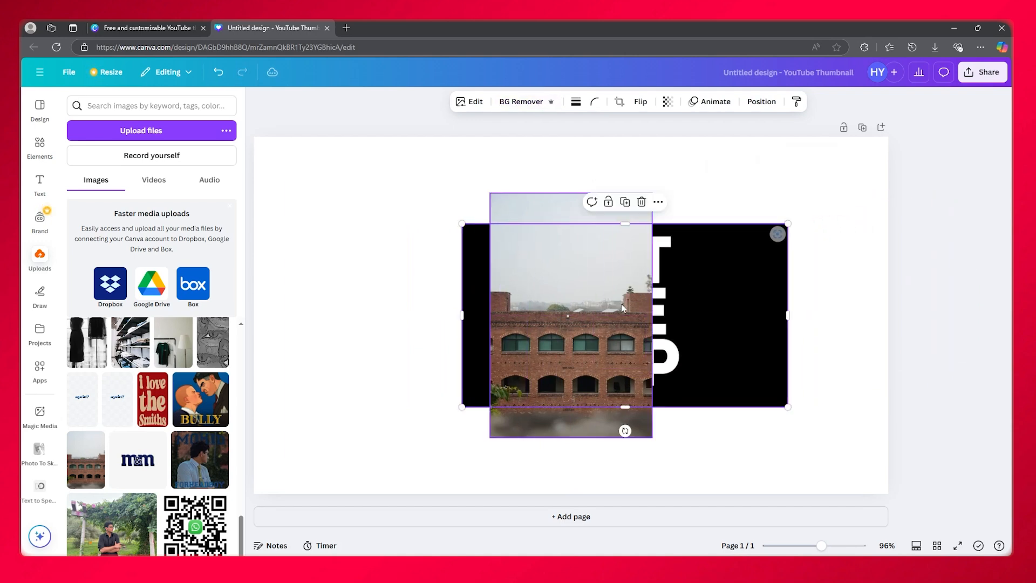
right_click(699, 302)
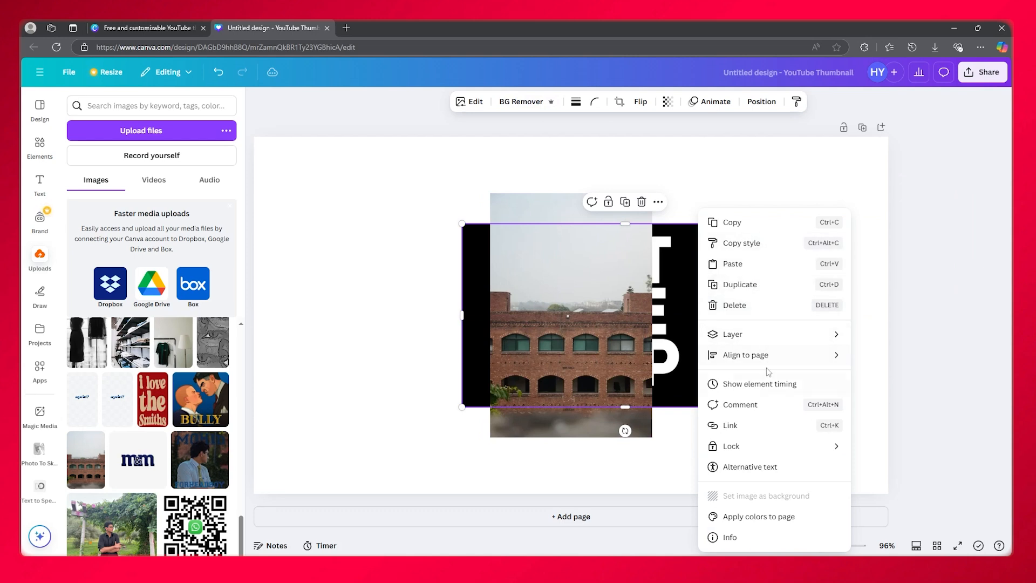
left_click(768, 102)
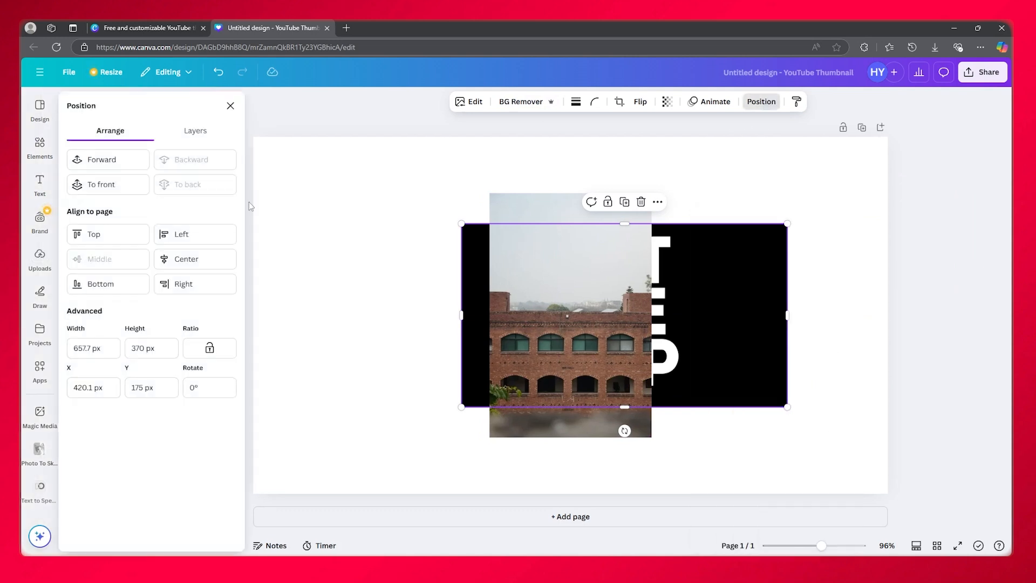
left_click(122, 186)
Center the GET THE APP lettering over the building photo and remove the image's background with BG Remover.
left_click_drag(712, 313, 666, 319)
left_click(521, 101)
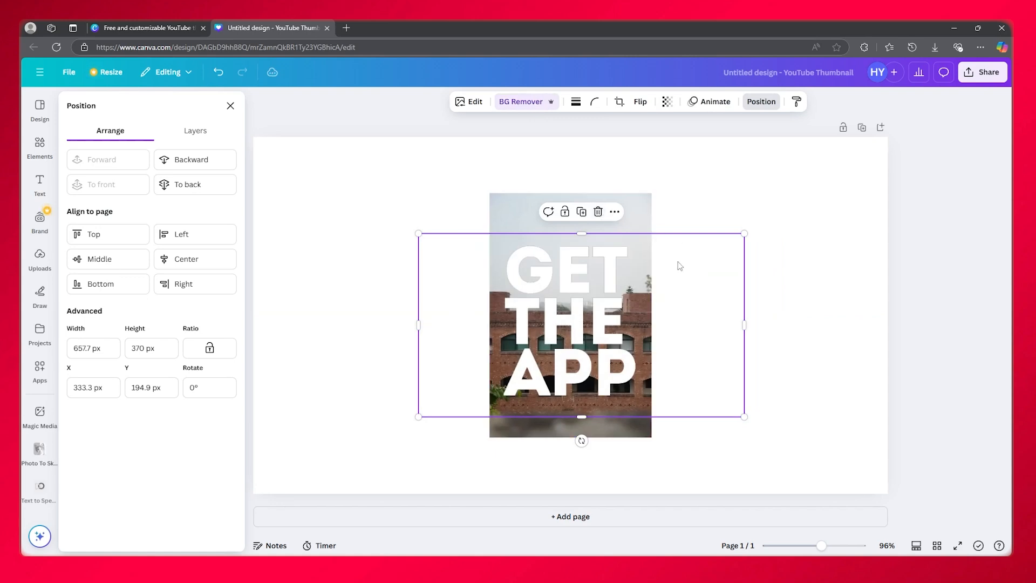
left_click_drag(617, 283, 600, 284)
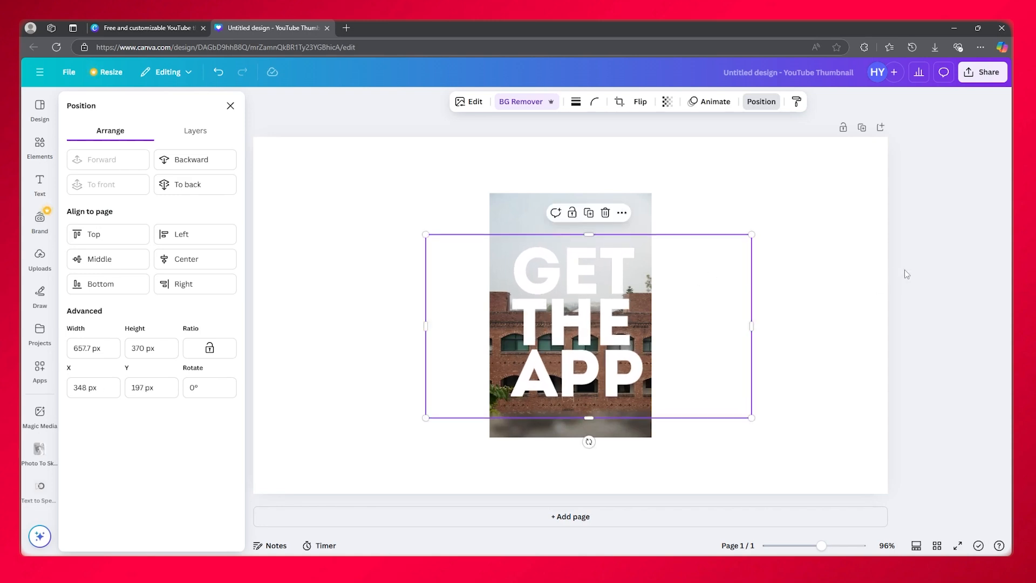
Undo the background removal, the layer change and the moves of the GET THE APP image.
key("ctrl+z")
key("ctrl+z")
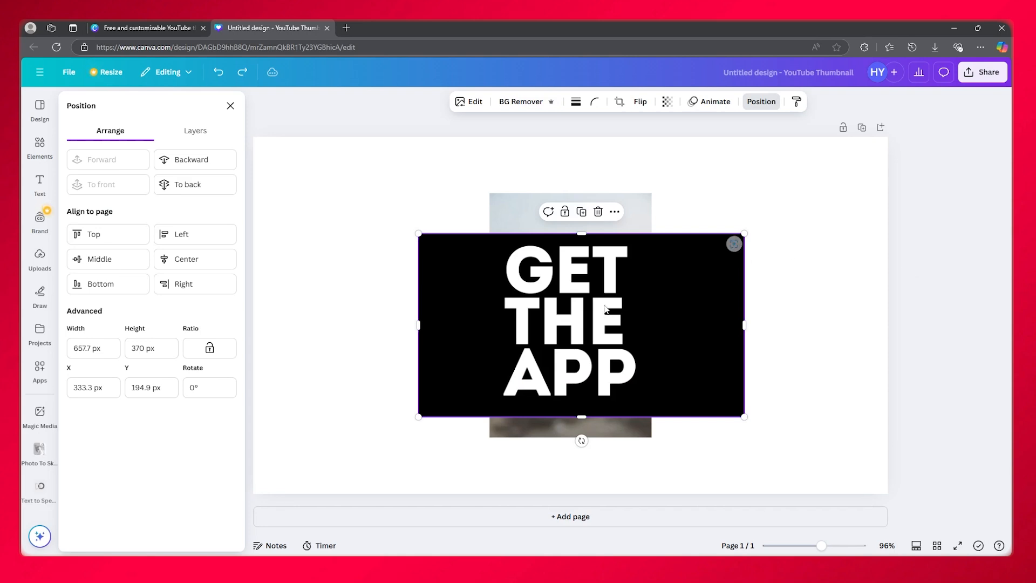
key("ctrl+z")
key("ctrl+z")
key("ctrl+z")
key("ctrl+z")
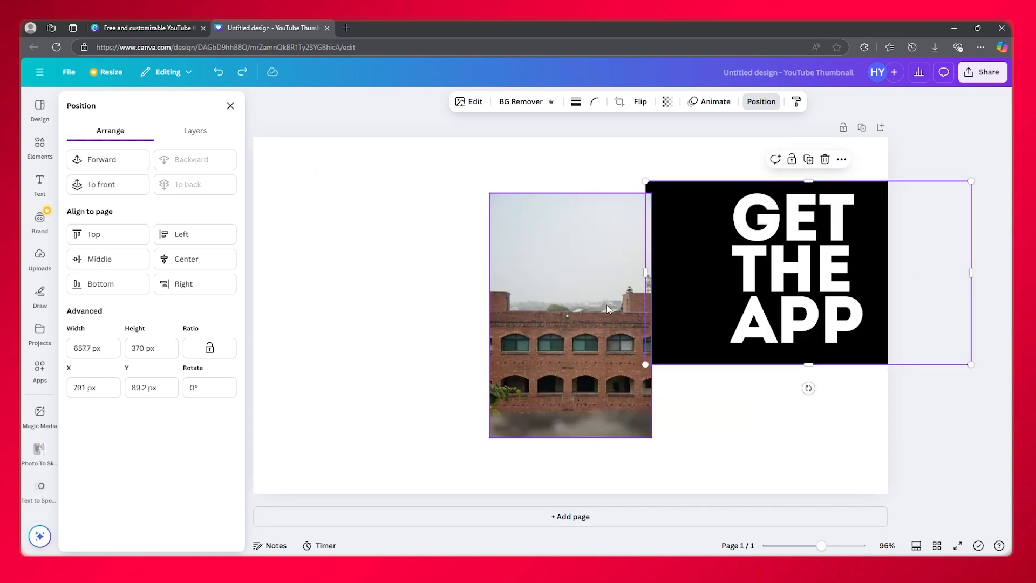
Undo the earlier photo and image placements to restore the editable GET THE APP lettering on its black background.
key("ctrl+z")
key("ctrl+z")
key("ctrl+z")
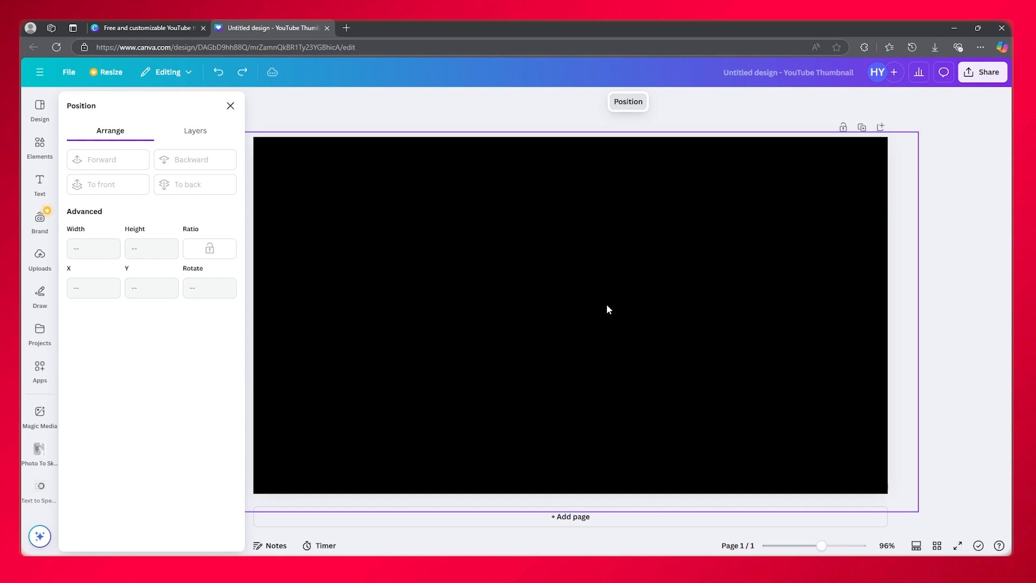
Change the black background shape to white and recolor the GET THE APP lettering black.
left_click(730, 232)
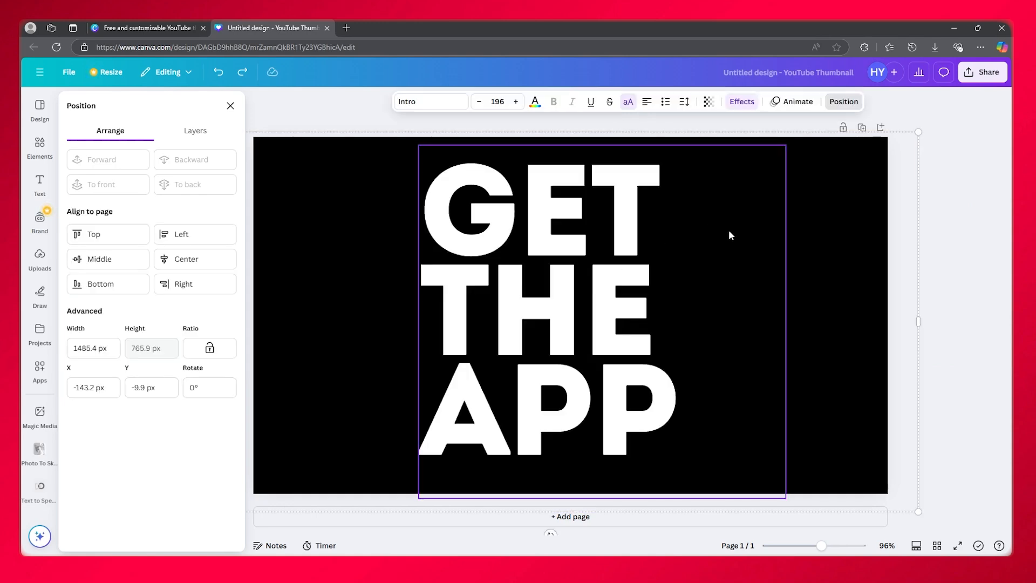
left_click(414, 102)
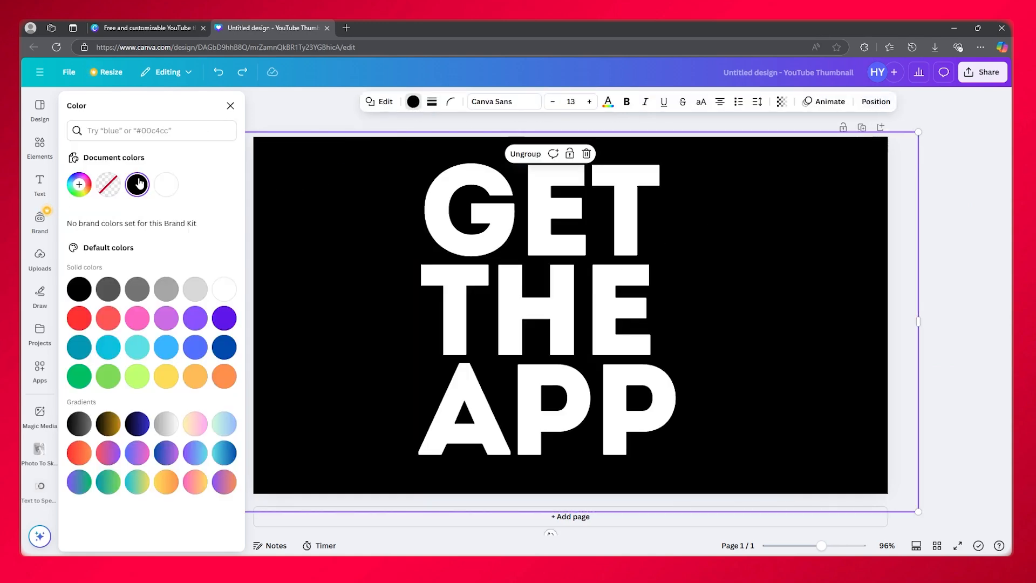
left_click(166, 185)
left_click(440, 211)
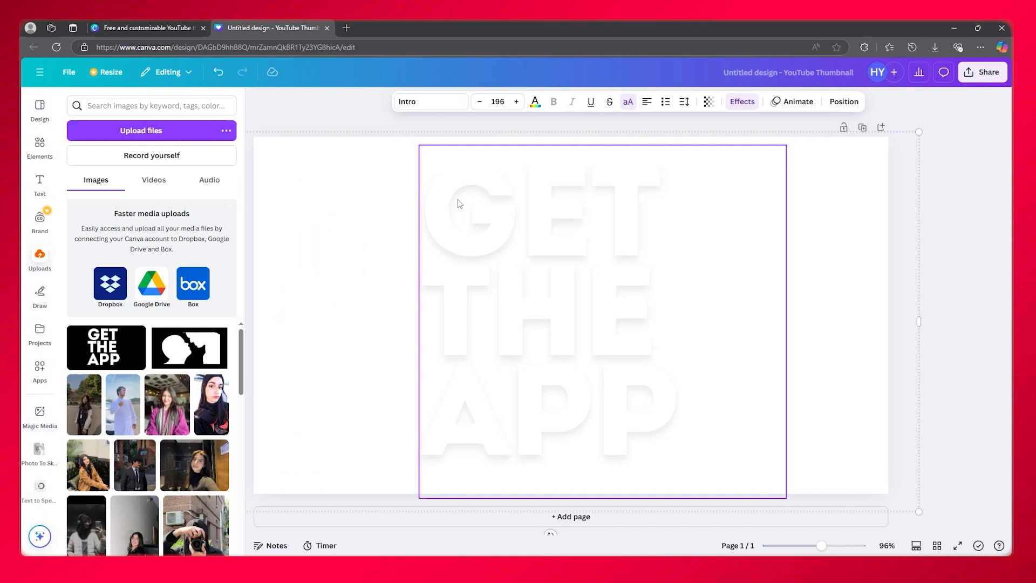
left_click(536, 103)
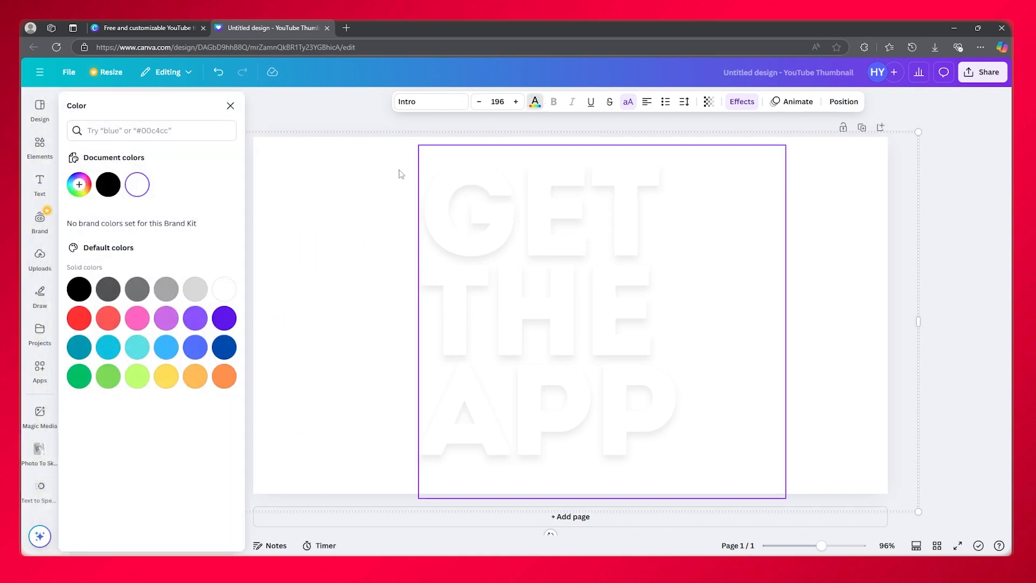
left_click(111, 186)
left_click(337, 114)
Download the black-on-white GET THE APP design as a PNG file.
left_click(970, 75)
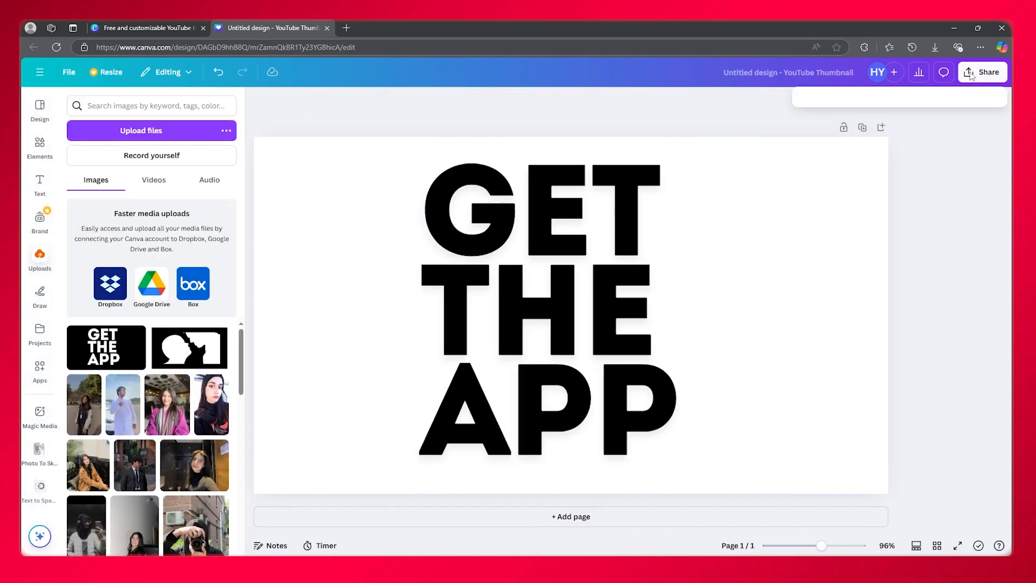
left_click(826, 281)
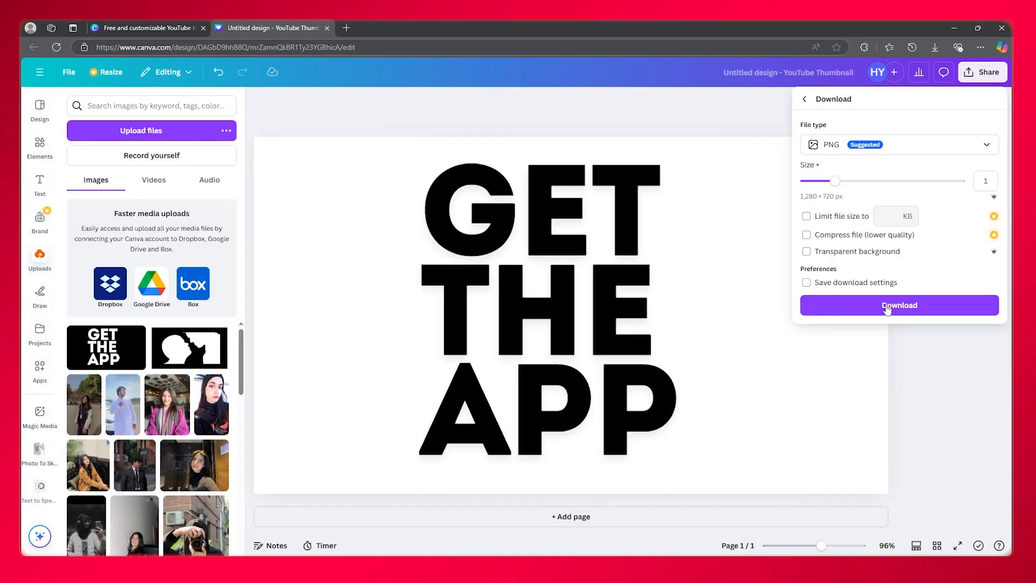
left_click(888, 308)
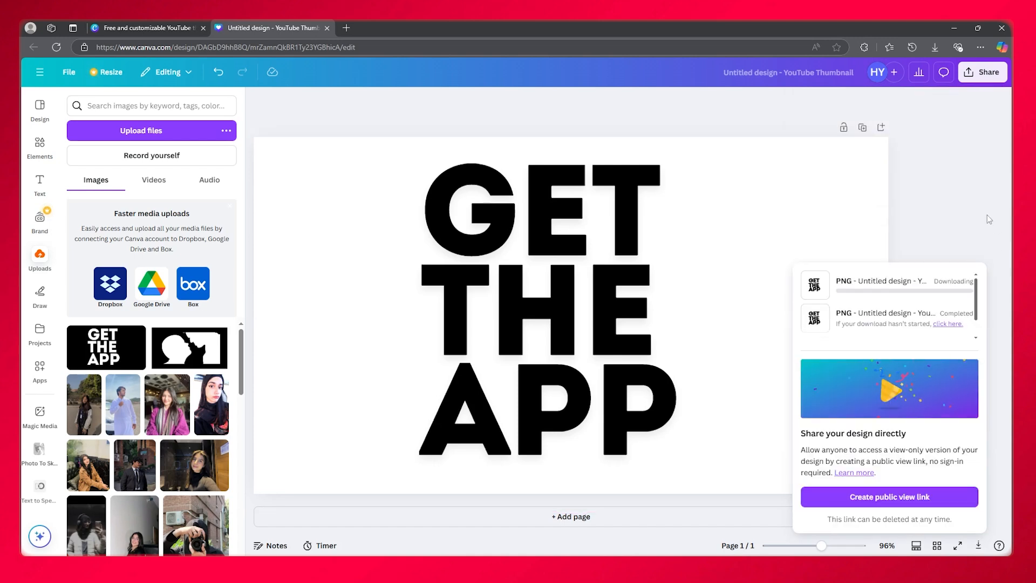
left_click(957, 167)
left_click_drag(960, 160, 369, 377)
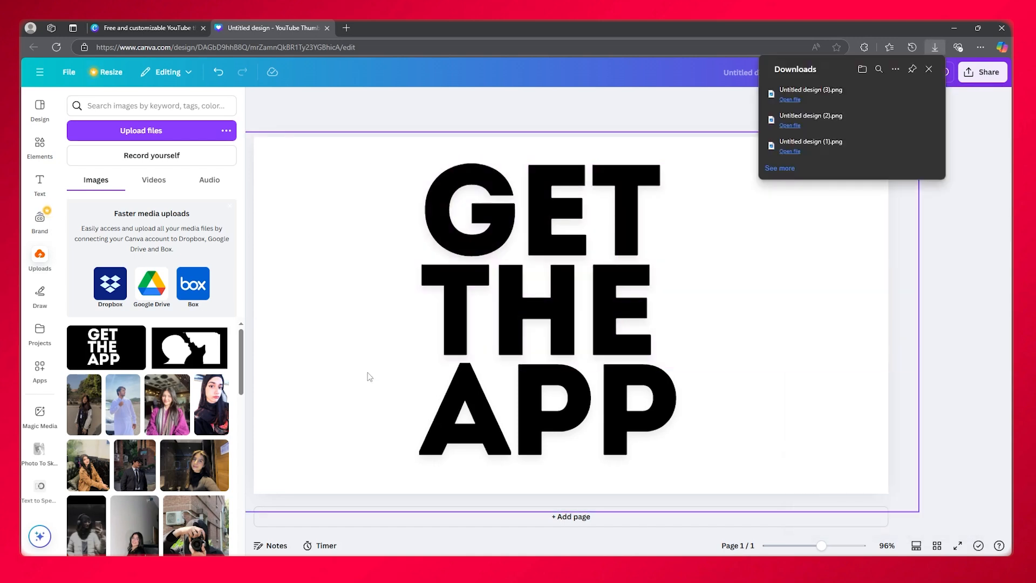
Delete the GET THE APP lettering and the white background shape so the page is empty.
left_click(694, 313)
key("Delete")
left_click(696, 313)
key("Delete")
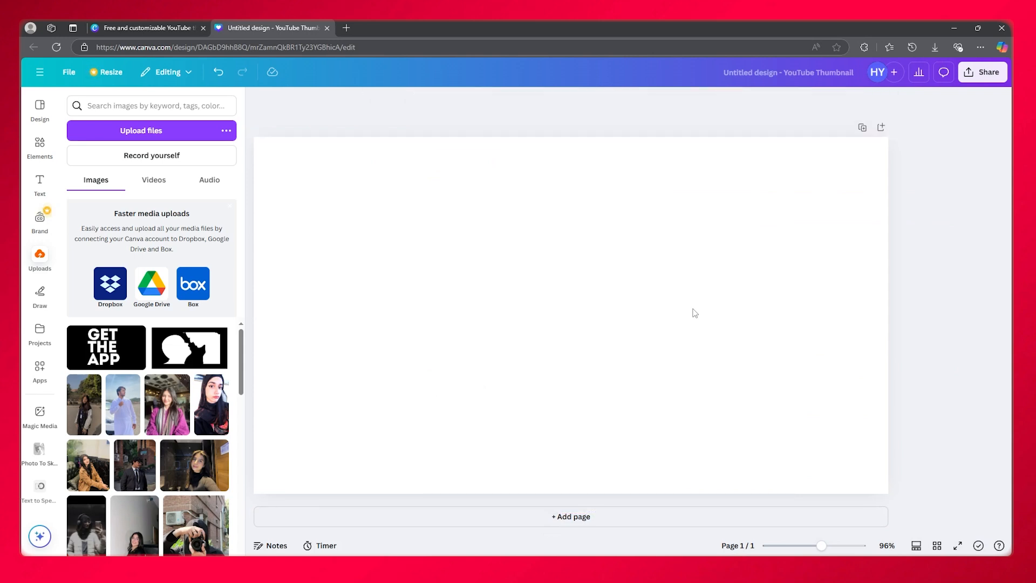
Add the brick building photo from the uploads to the page and enlarge it to cover the full page height.
scroll(135, 440, "down", 15)
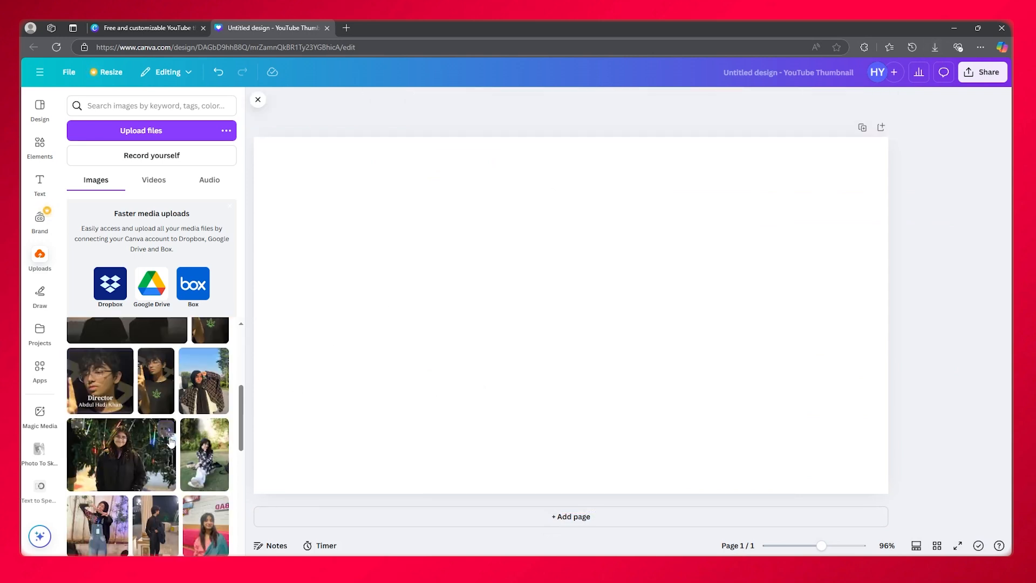
scroll(135, 439, "down", 5)
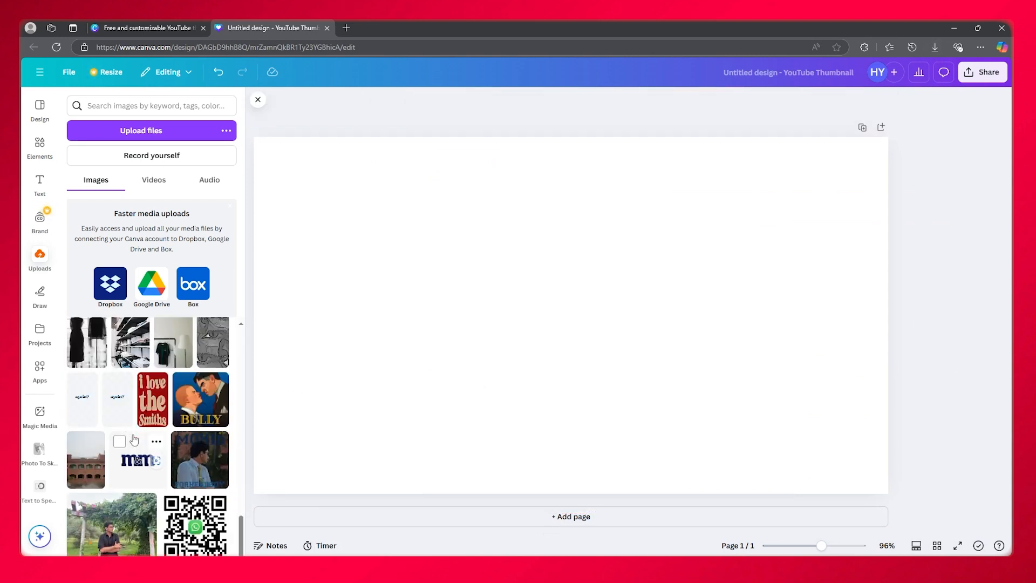
left_click(86, 354)
left_click_drag(490, 193, 29, 176)
left_click_drag(429, 286, 486, 364)
Place the newly downloaded black-on-white GET THE APP PNG over the building photo and shift it slightly to the right.
left_click(933, 52)
left_click_drag(849, 98, 760, 234)
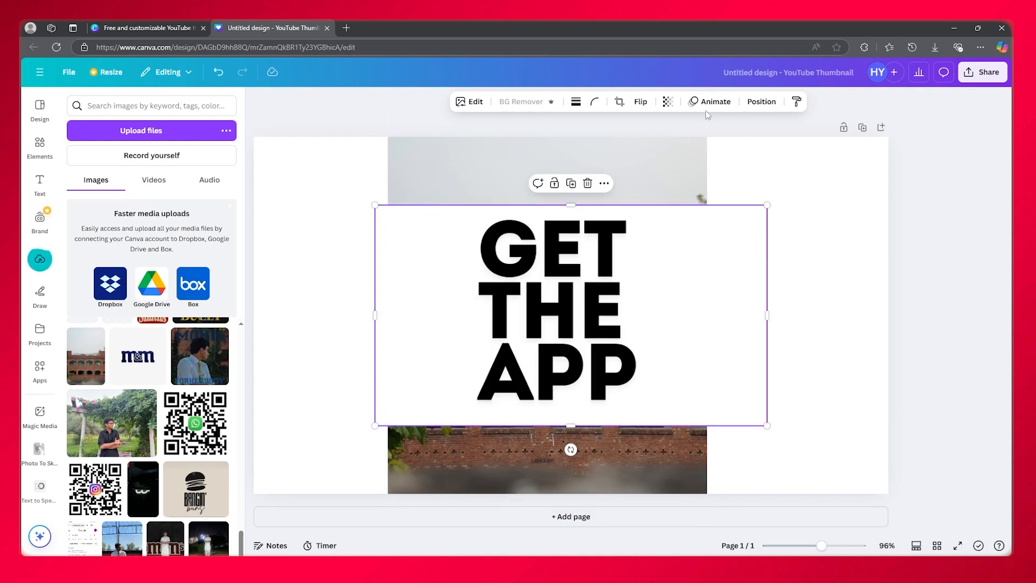
left_click(761, 102)
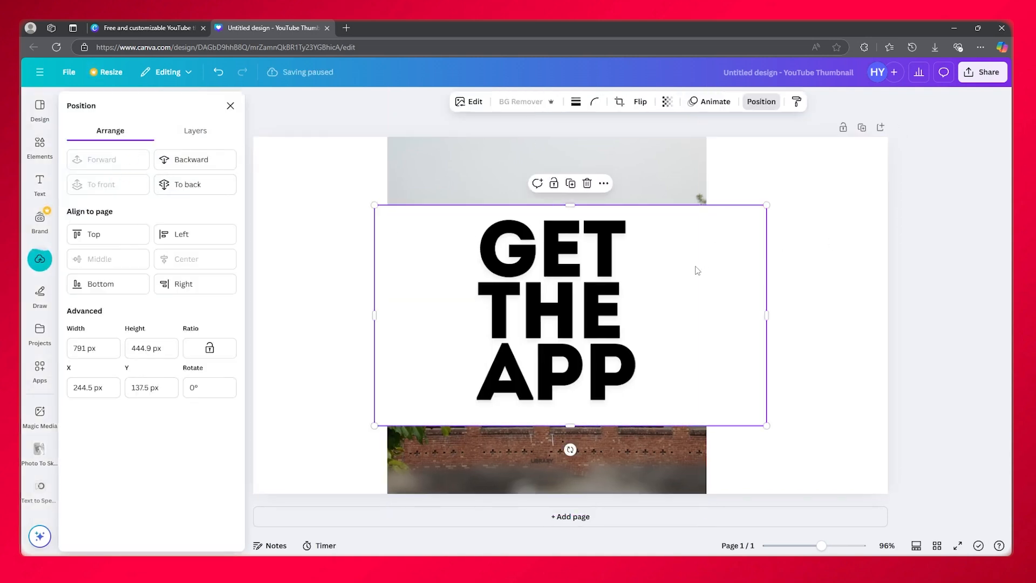
left_click_drag(582, 287, 604, 287)
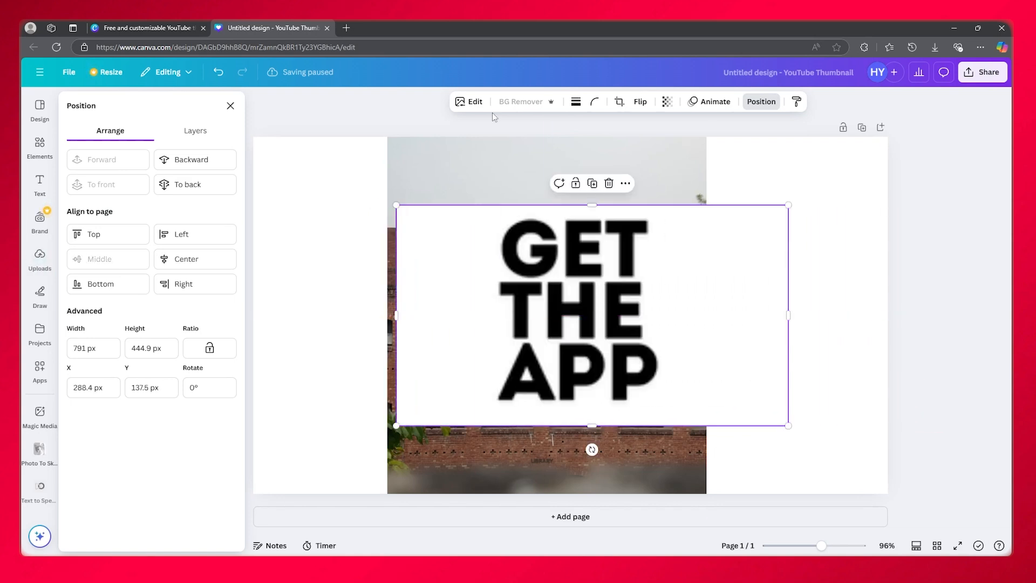
Remove the GET THE APP image's white background with BG Remover and center the black lettering over the brick facade.
left_click(472, 100)
left_click(89, 199)
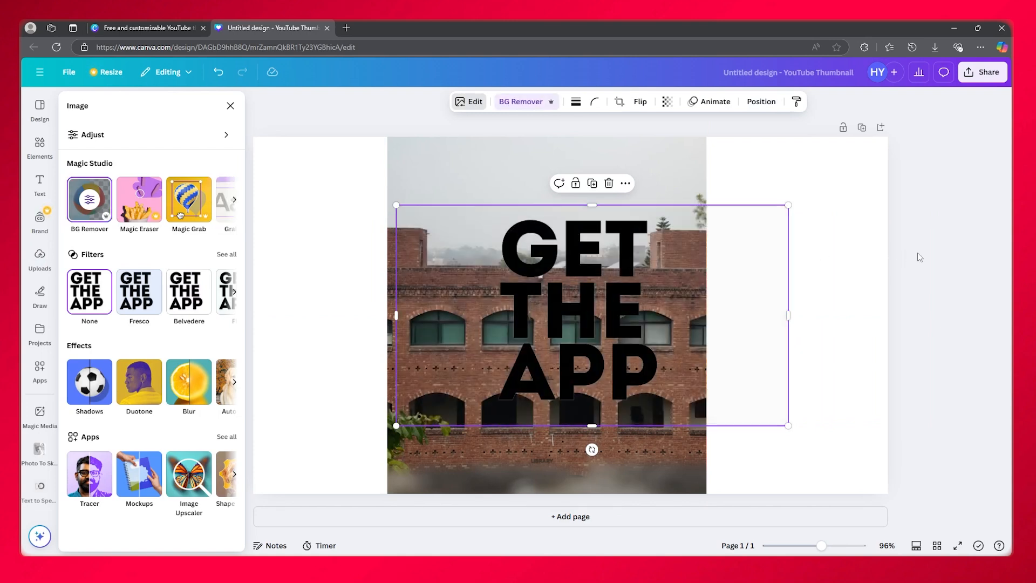
left_click_drag(582, 292, 554, 312)
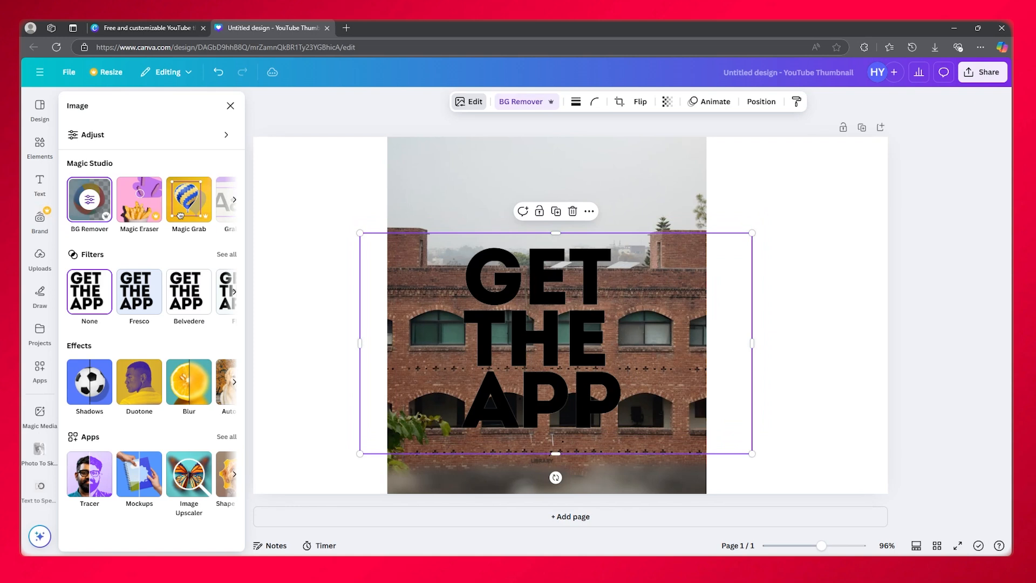